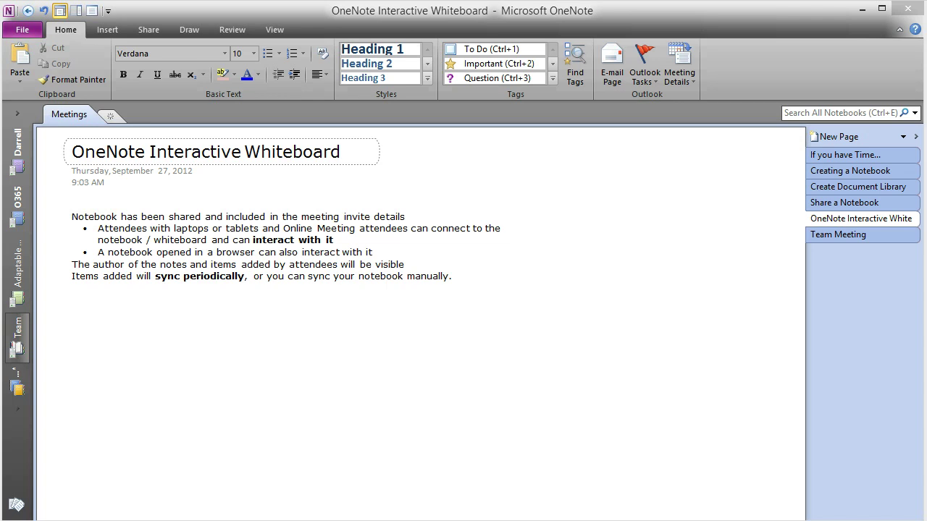
Switch to the OneNote Web App and paste the copied staff Christmas party notes below the last agenda item on the Team Meeting page
key("alt+Tab")
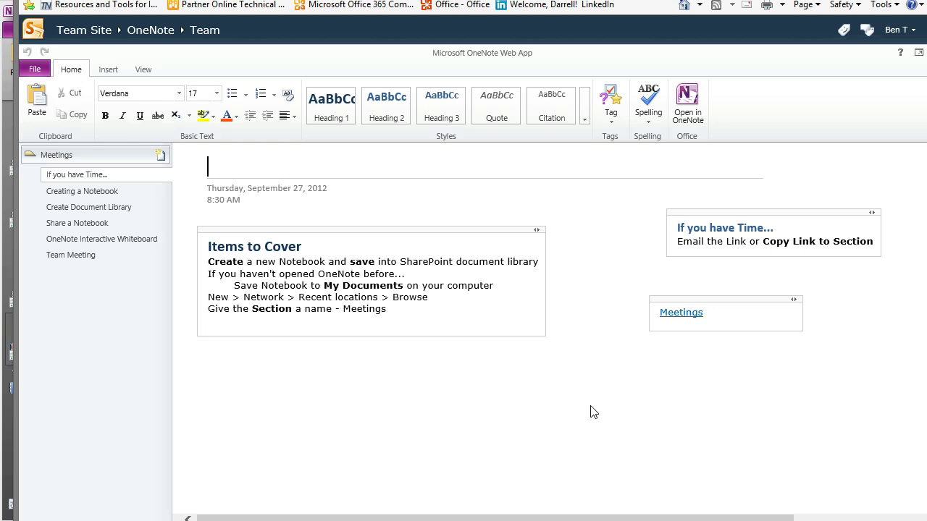
left_click(82, 258)
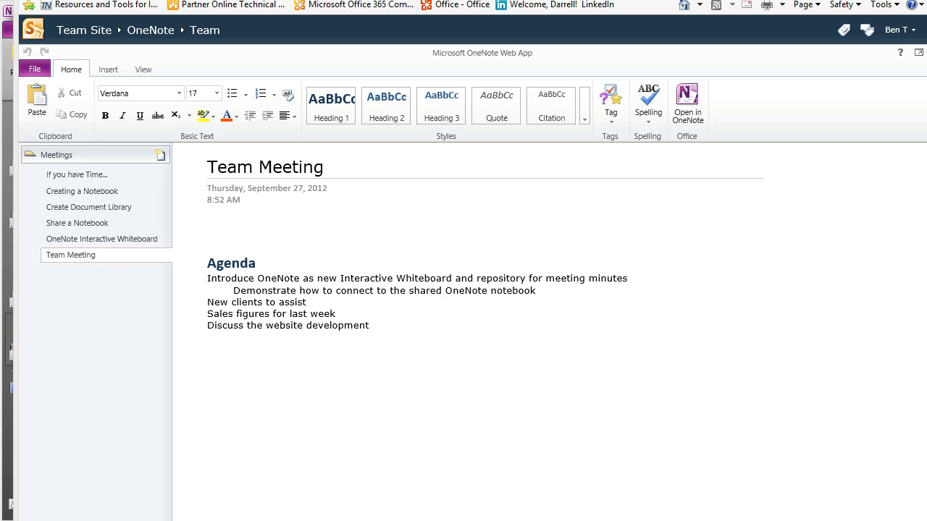
key("alt+Tab")
left_click(208, 338)
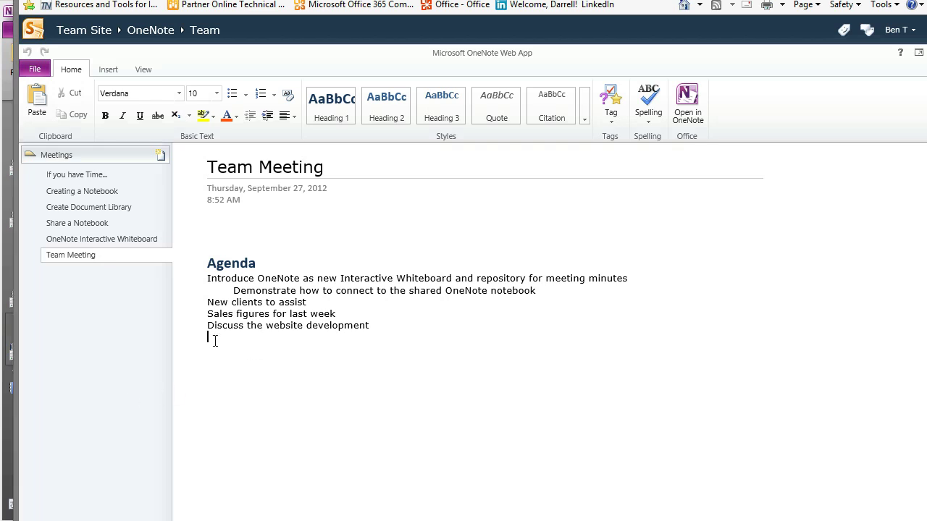
key("ctrl+v")
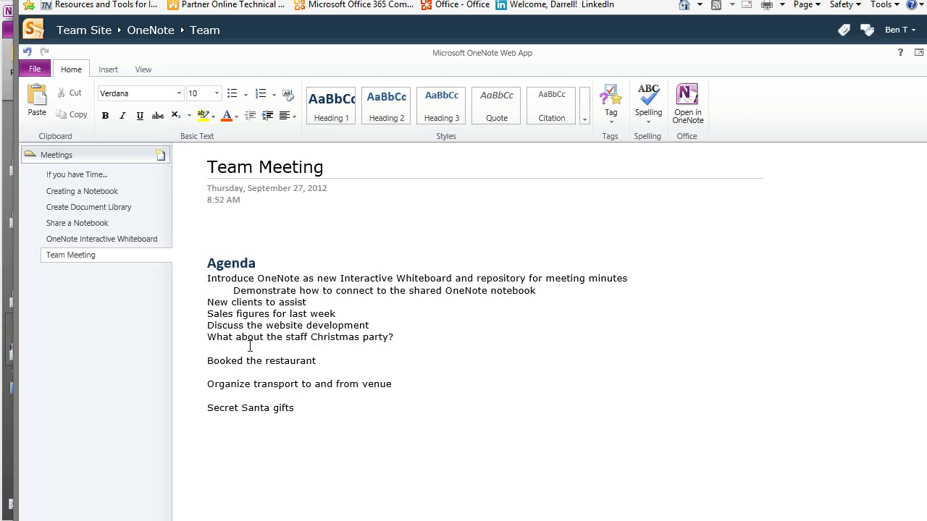
Remove the blank lines between the pasted Christmas party question and its three follow-up items
left_click(250, 347)
key("Delete")
key("Down")
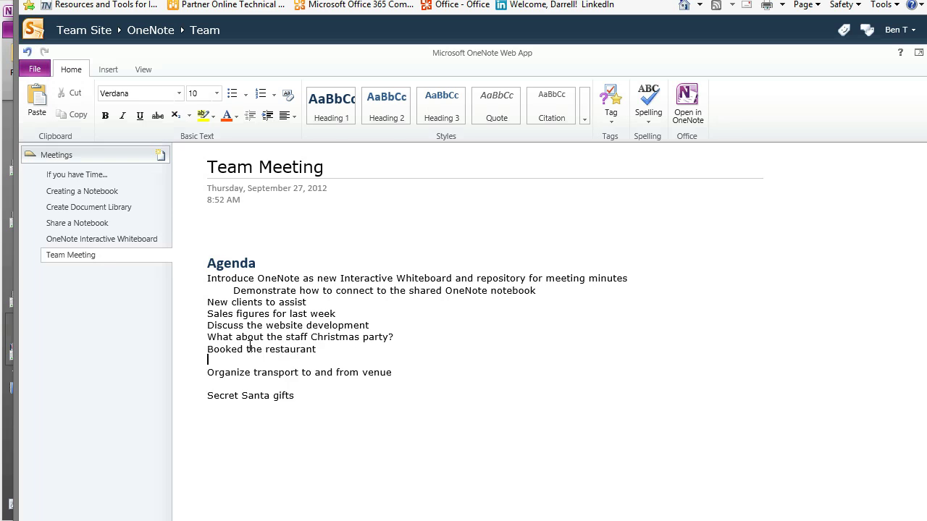
key("Delete")
key("Down")
key("Delete")
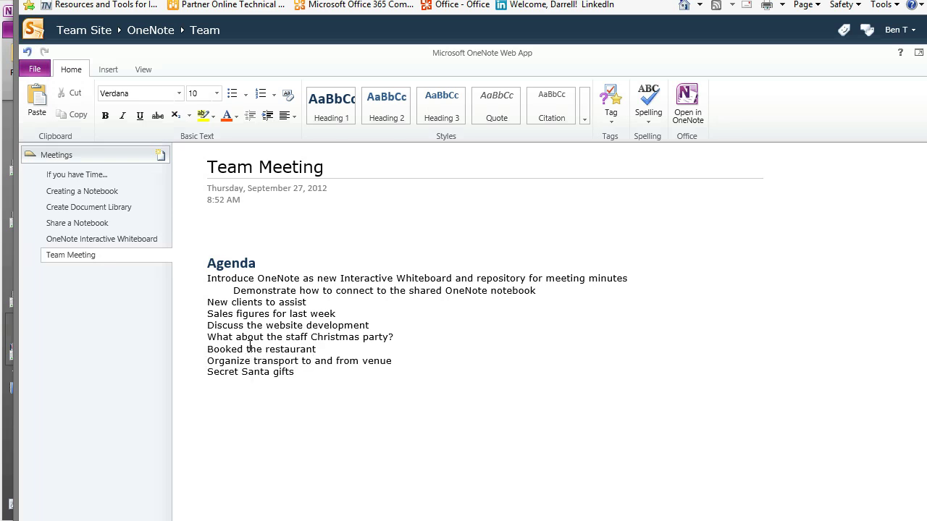
Tag the restaurant, transport and Secret Santa lines as To Do and indent them one level under the Christmas party question
key("Up")
key("Up")
key("shift+Down")
key("shift+Down")
key("shift+Down")
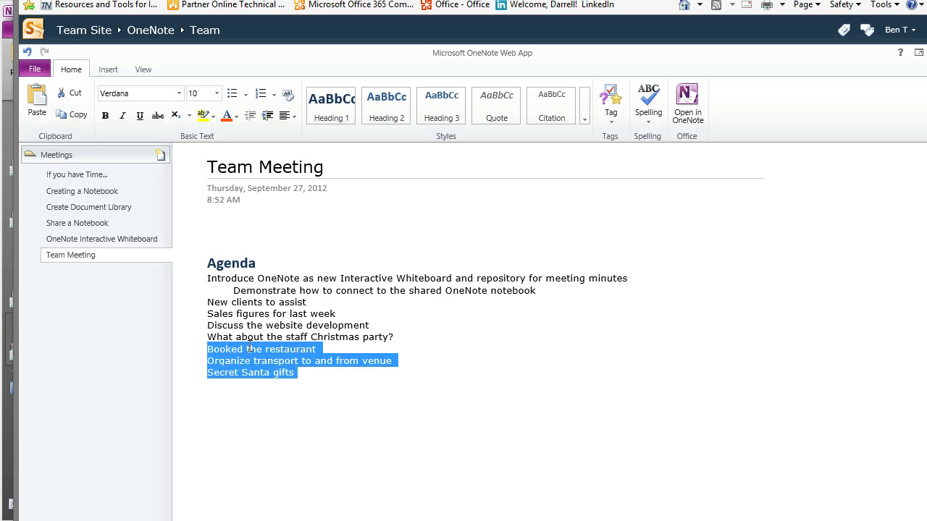
left_click(613, 116)
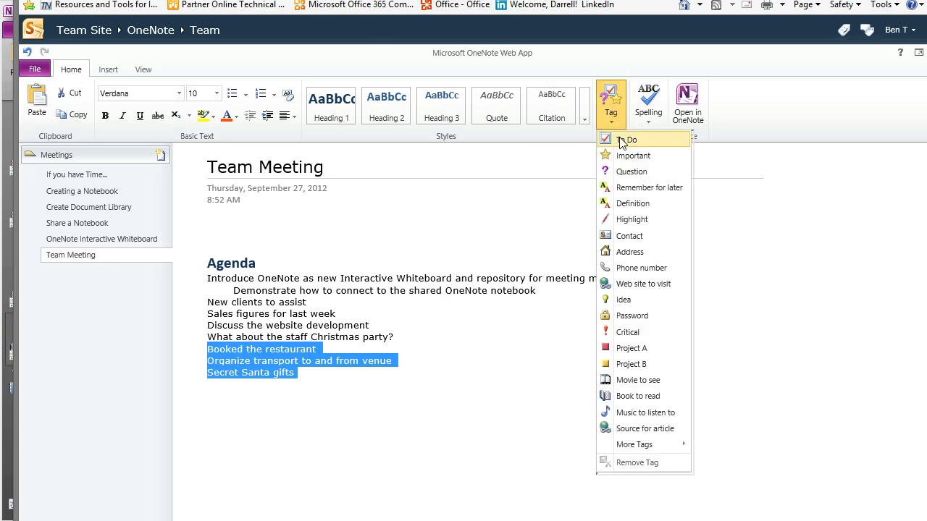
left_click(621, 141)
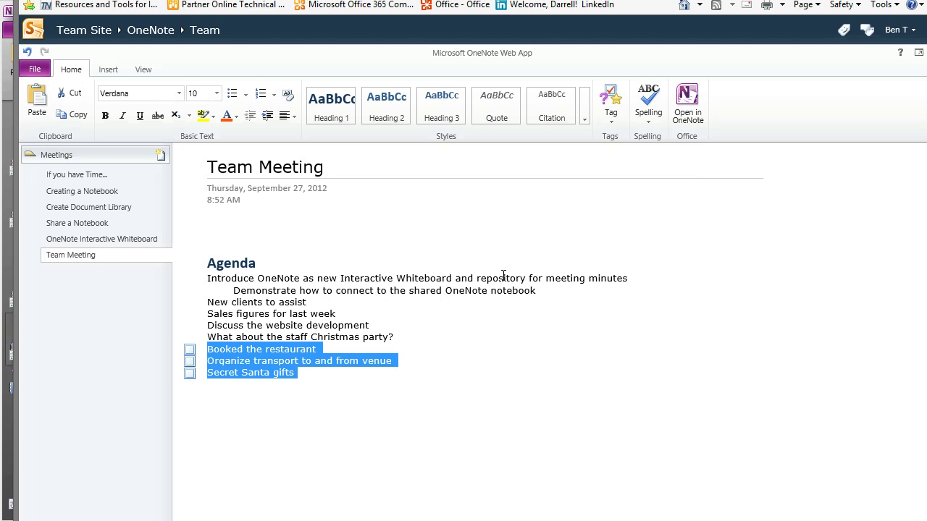
left_click(267, 116)
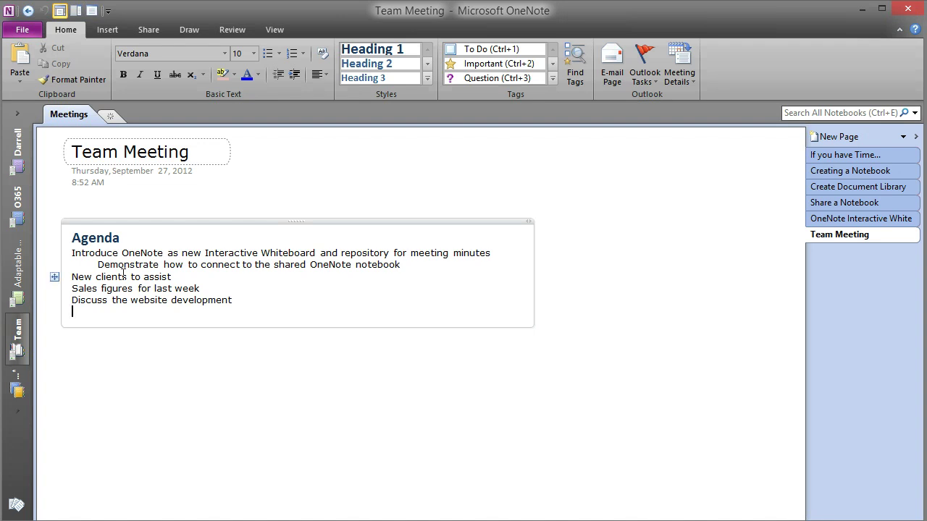
Switch to desktop OneNote, sync the Team notebook and check the author details of the newly added lines
right_click(19, 338)
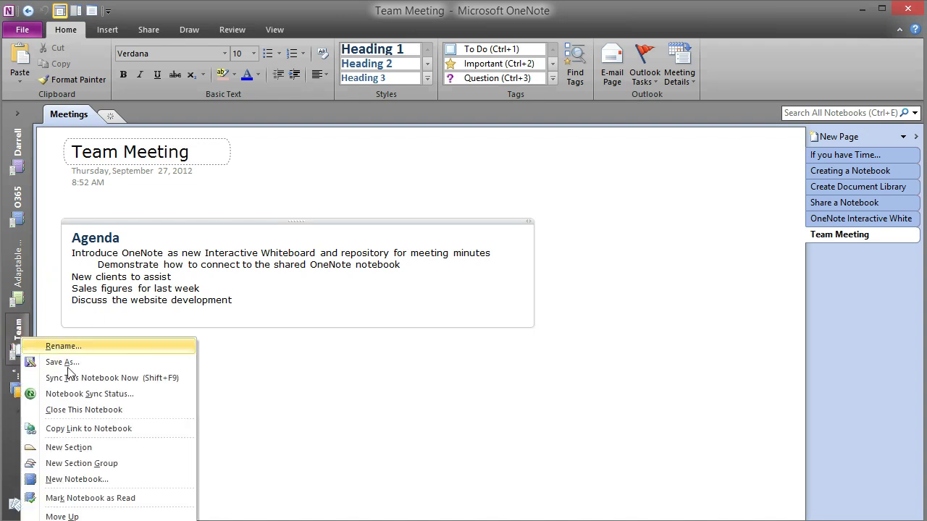
left_click(101, 379)
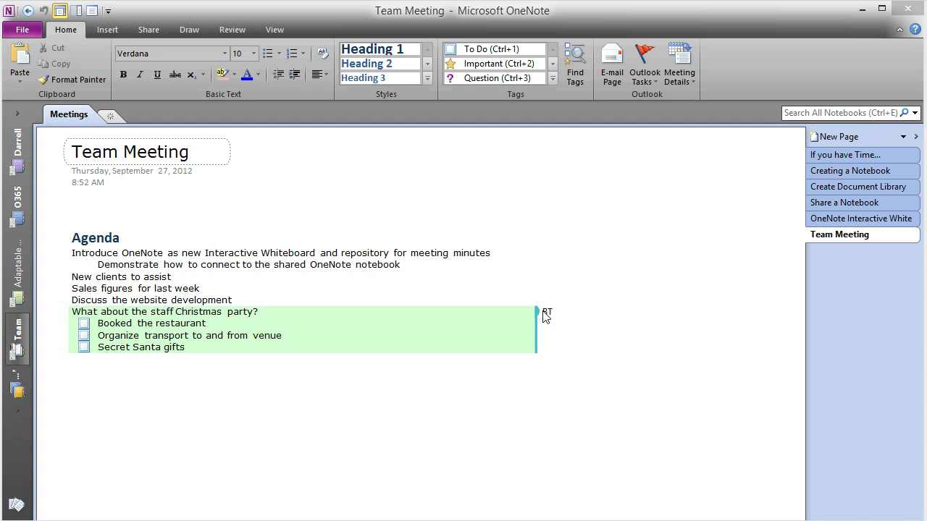
mouse_move(548, 316)
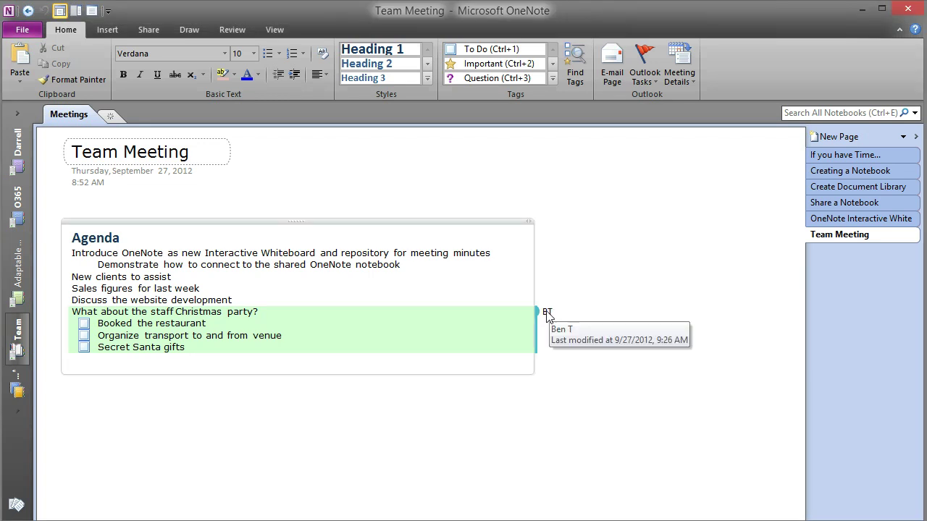
key("End")
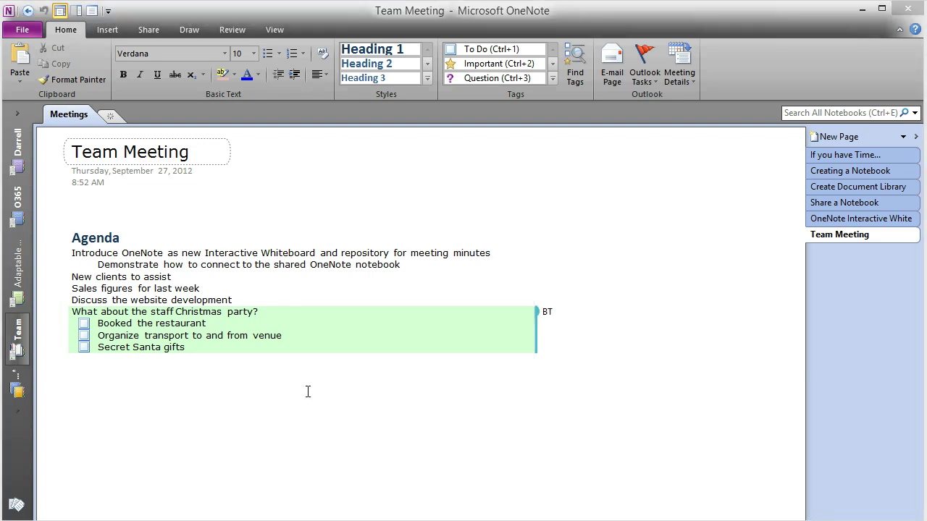
Flag the "Secret Santa gifts" line as an Outlook task due Today
left_click(186, 348)
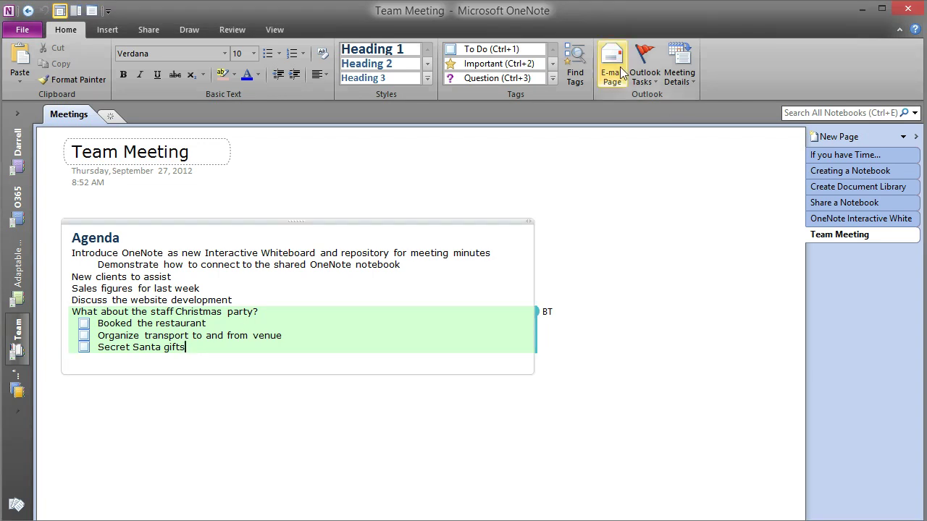
left_click(653, 80)
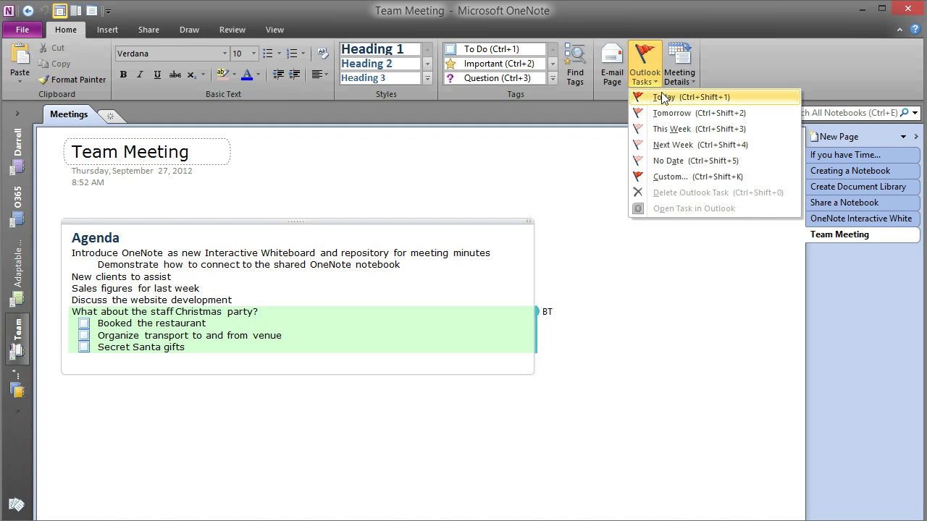
left_click(662, 98)
mouse_move(85, 350)
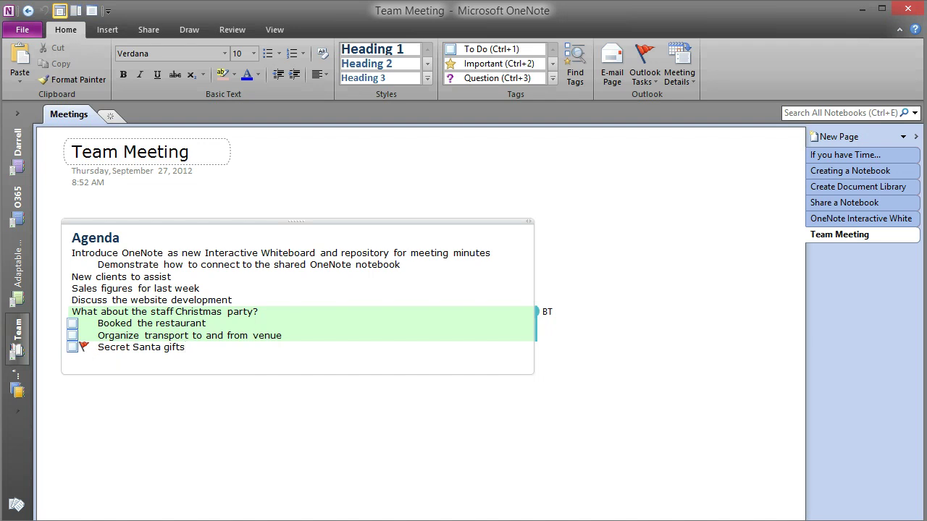
key("Escape")
Switch to Outlook, view the "Secret Santa gifts" task and open its attached link to the note in OneNote
key("alt+Tab")
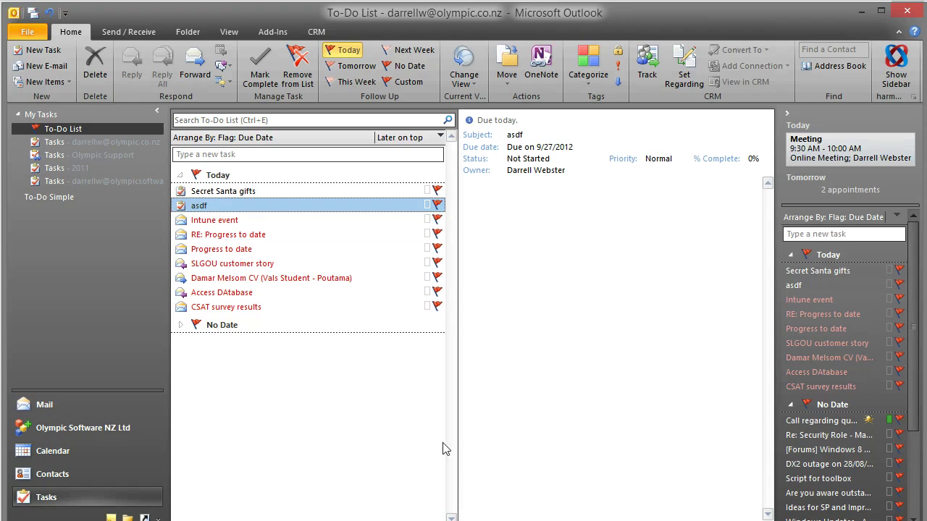
left_click(230, 192)
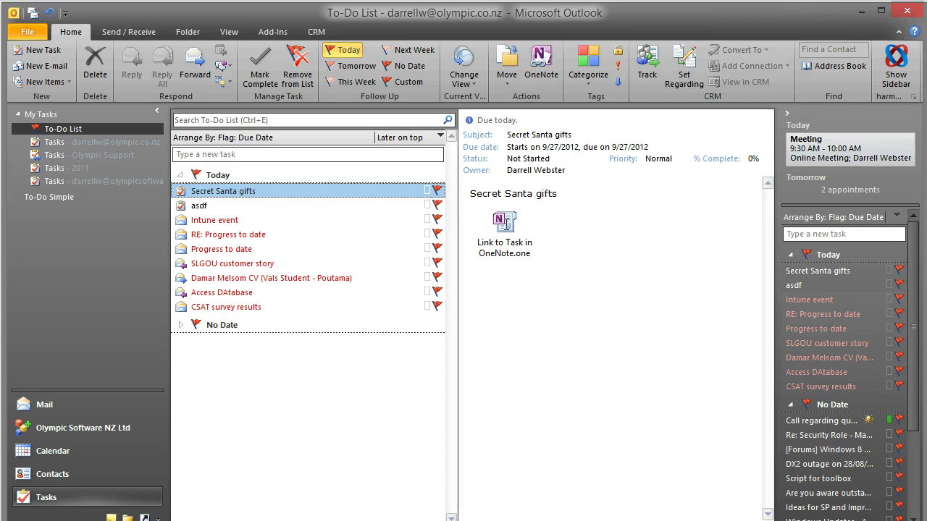
double_click(505, 224)
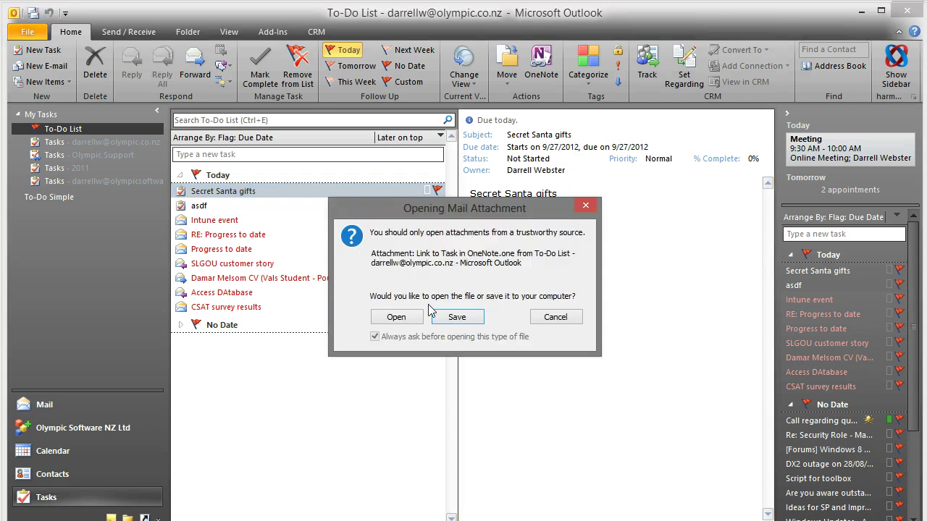
left_click(409, 317)
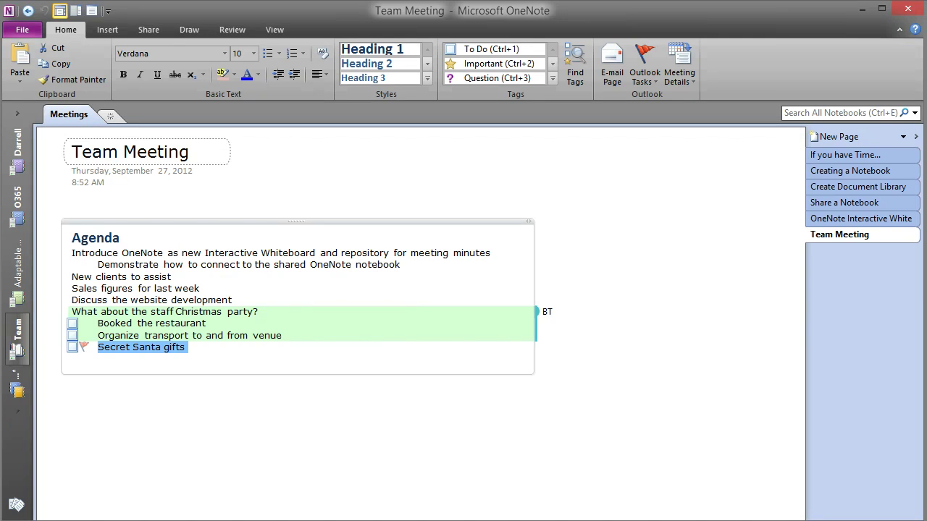
Mark the "Secret Santa gifts" task complete in Outlook and return to the Team Meeting page in OneNote
key("alt+Tab")
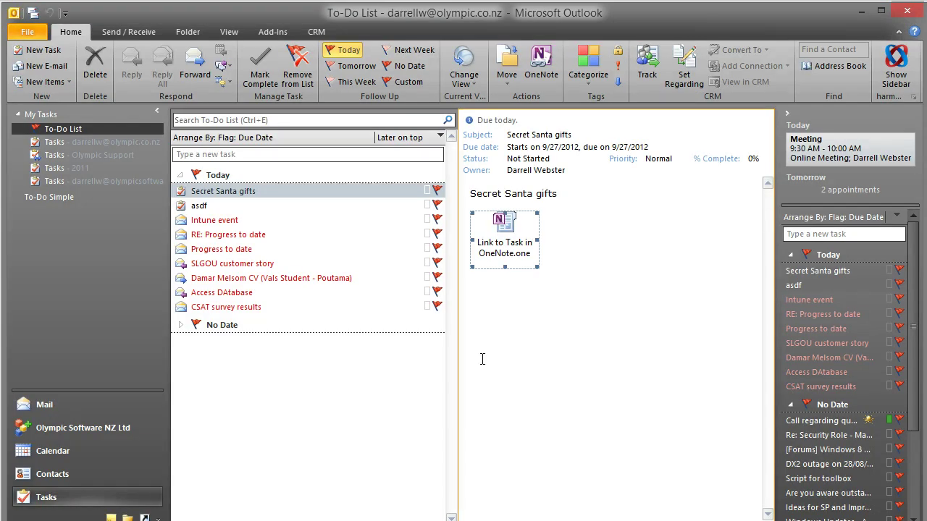
right_click(438, 191)
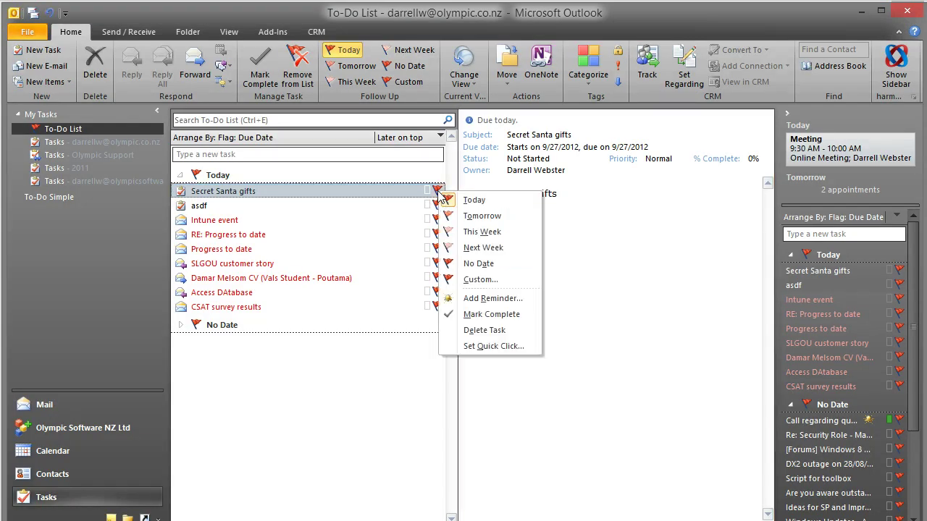
left_click(481, 315)
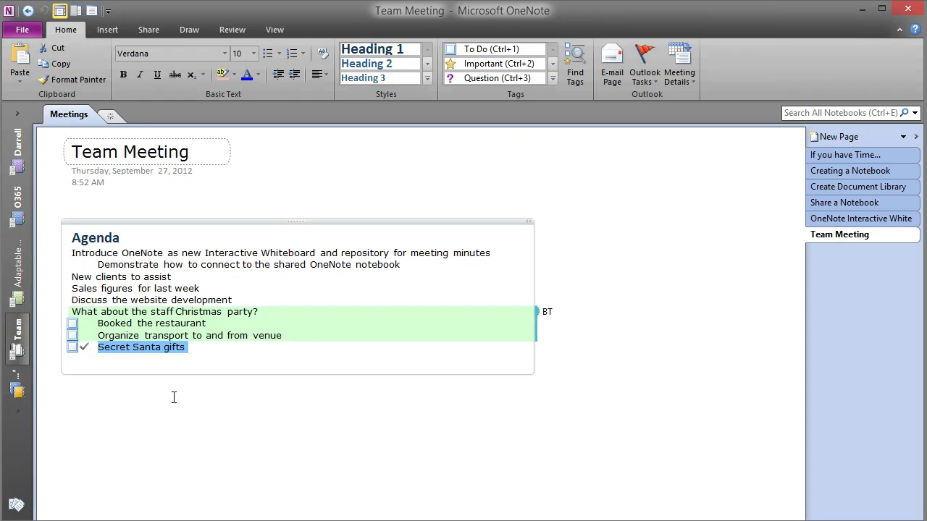
left_click(173, 398)
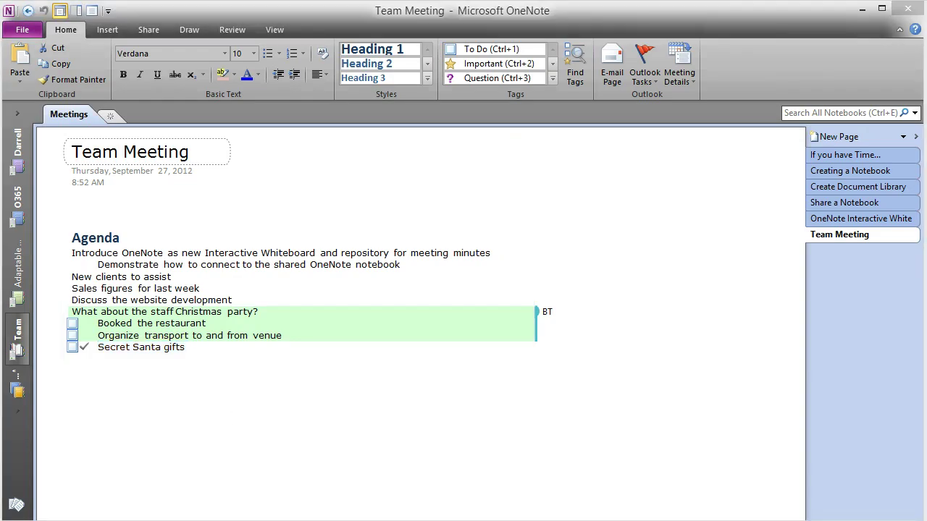